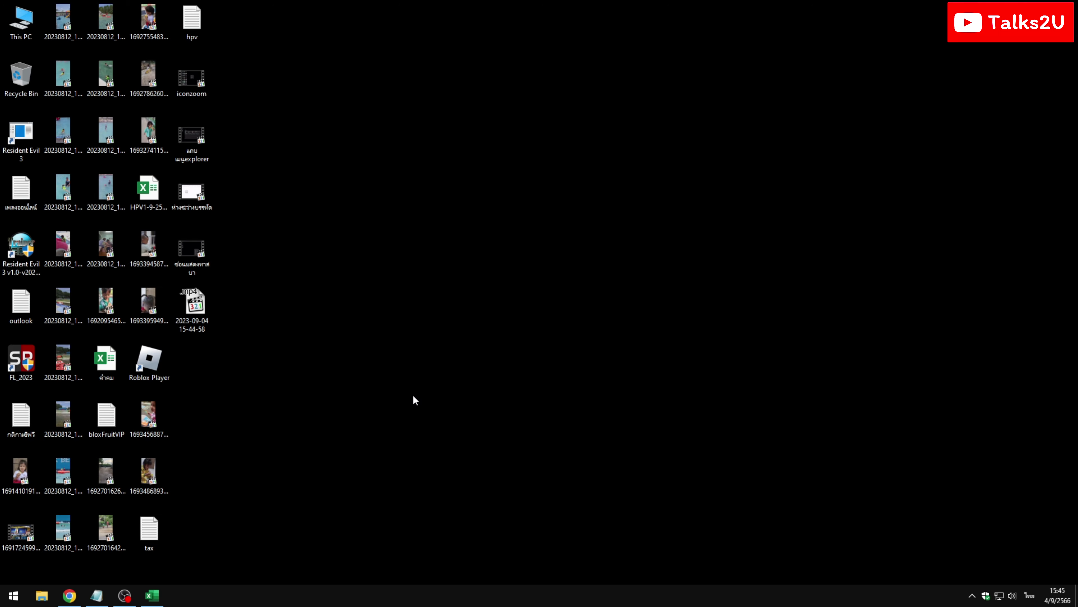
Step: Restore the Excel workbook showing the bordered Thai table in H9:I13 from the taskbar
click(152, 595)
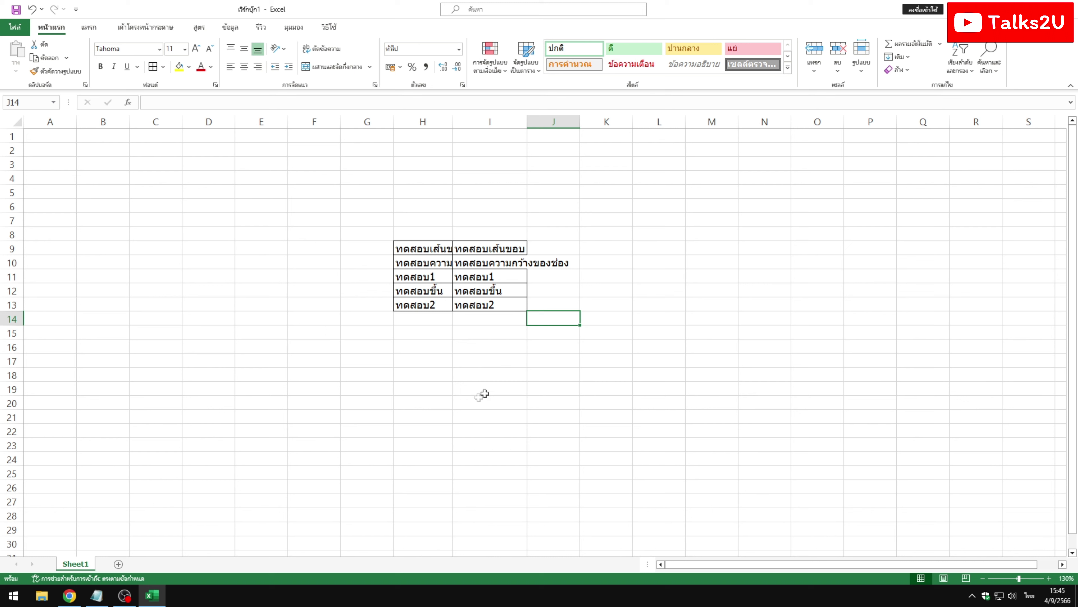
click(628, 331)
click(637, 387)
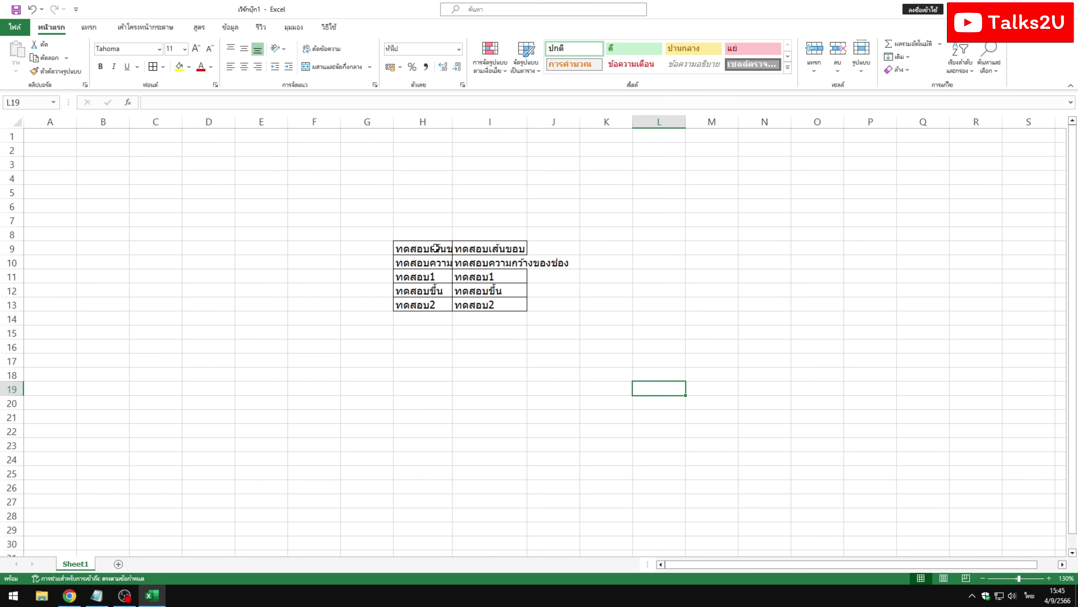
click(436, 247)
click(496, 321)
click(677, 323)
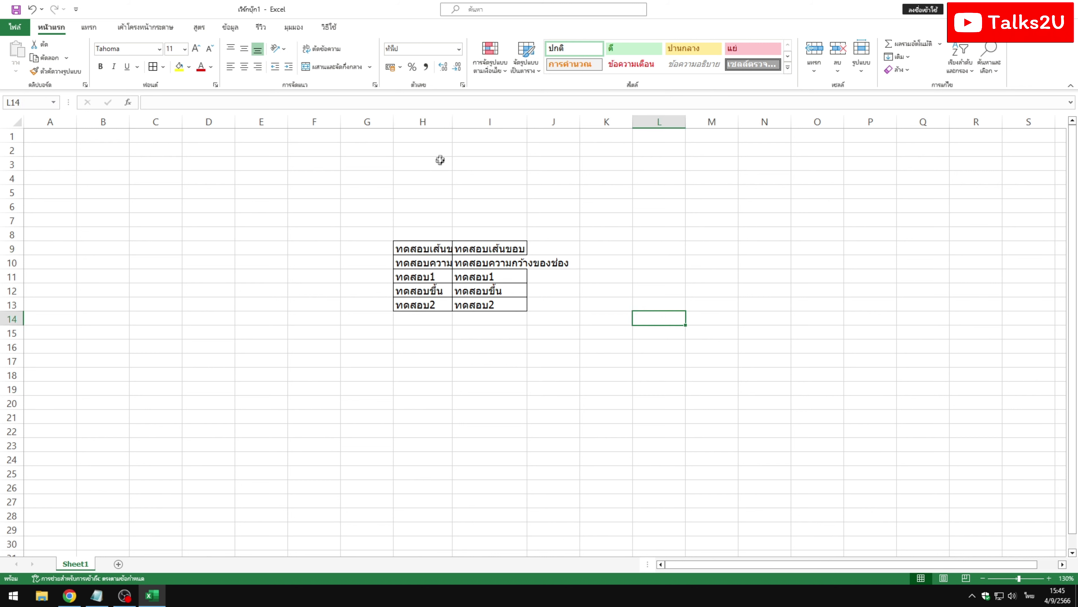
click(452, 122)
click(409, 249)
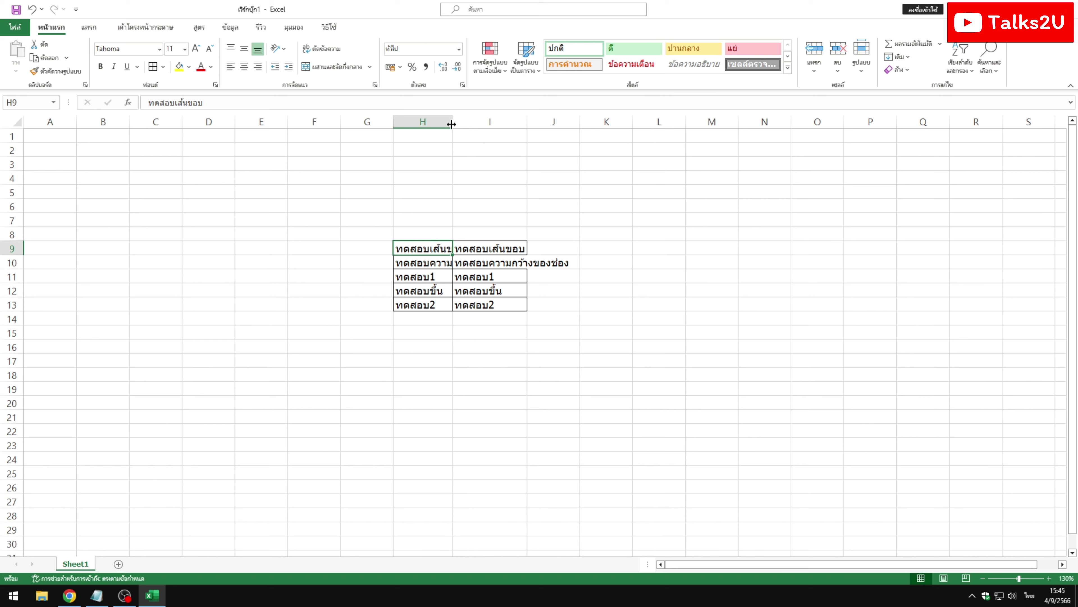
double_click(452, 122)
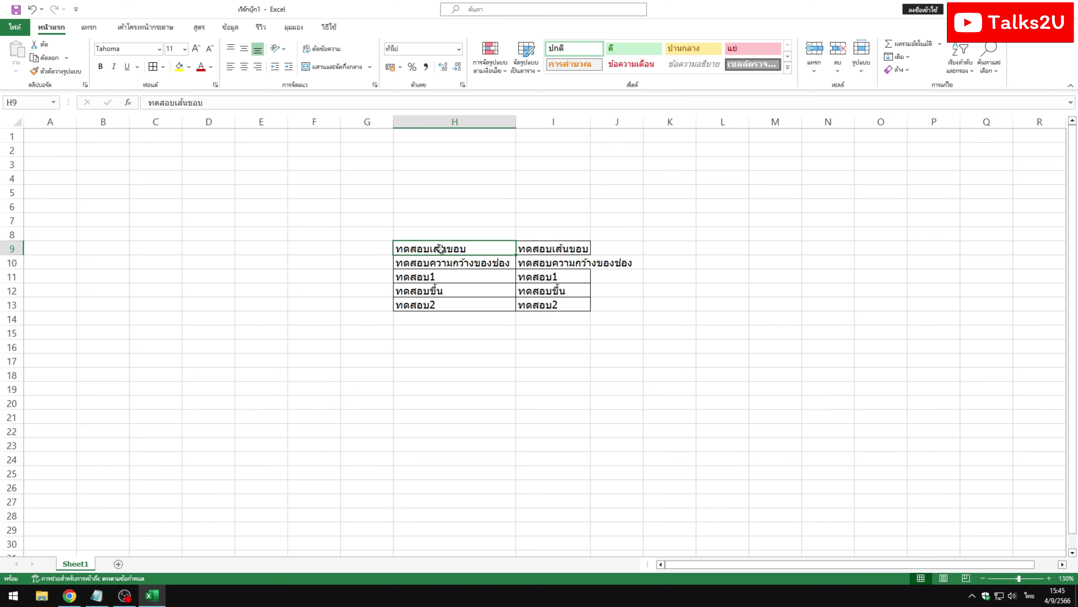
Step: Check cell H10 and the cells around the table, then select entries I9:I13
click(474, 264)
click(471, 278)
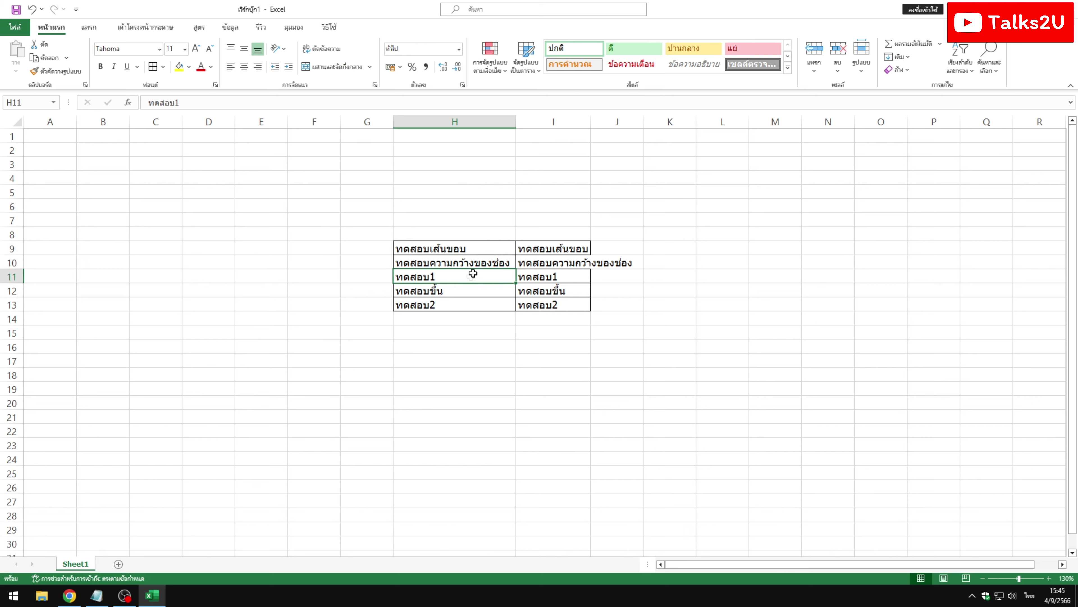
click(465, 165)
click(463, 333)
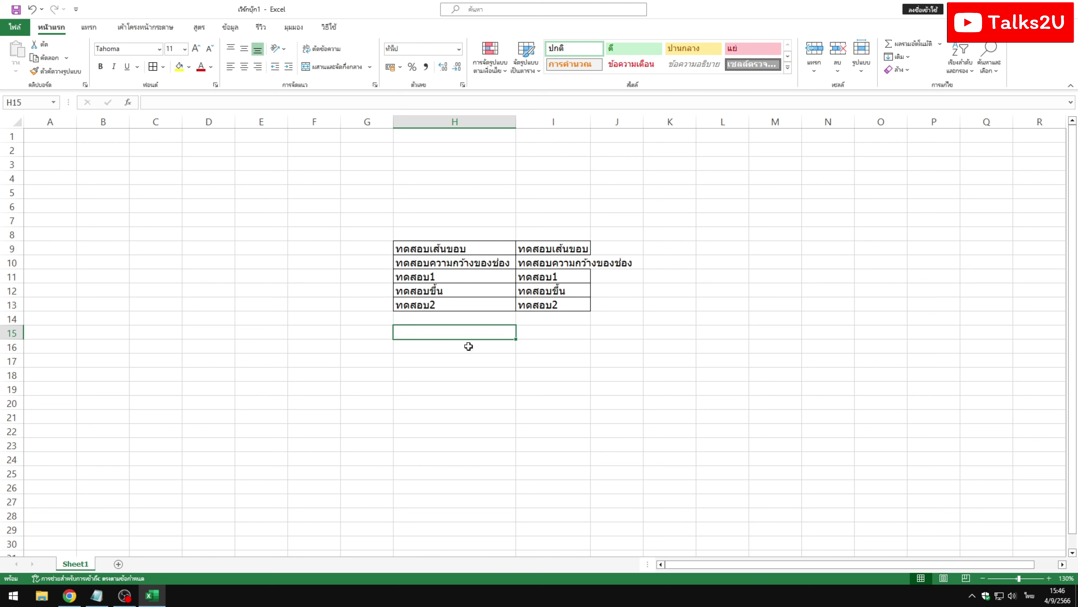
click(474, 230)
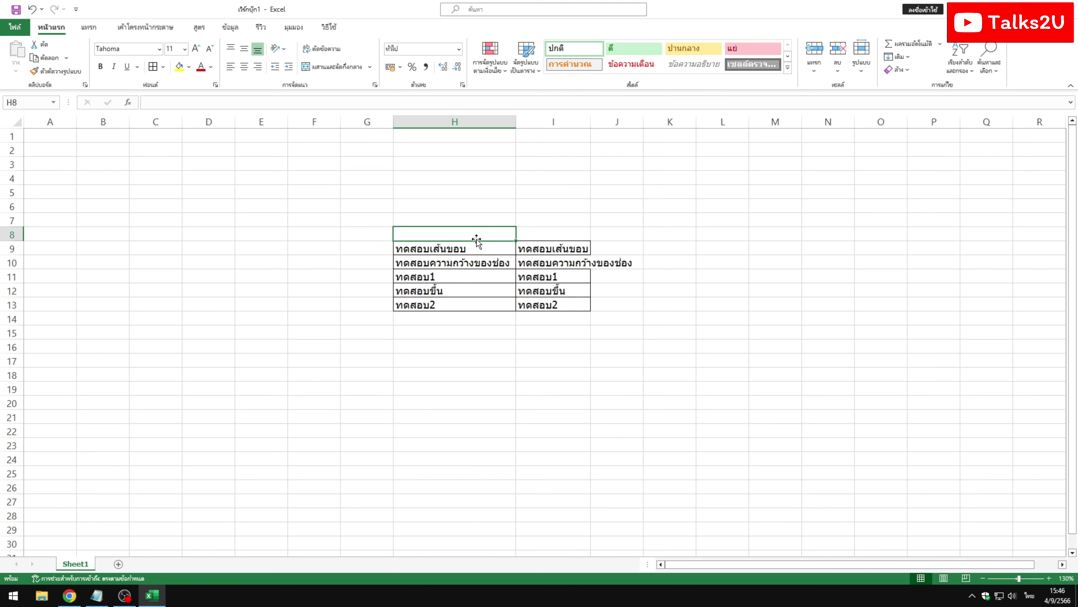
click(568, 332)
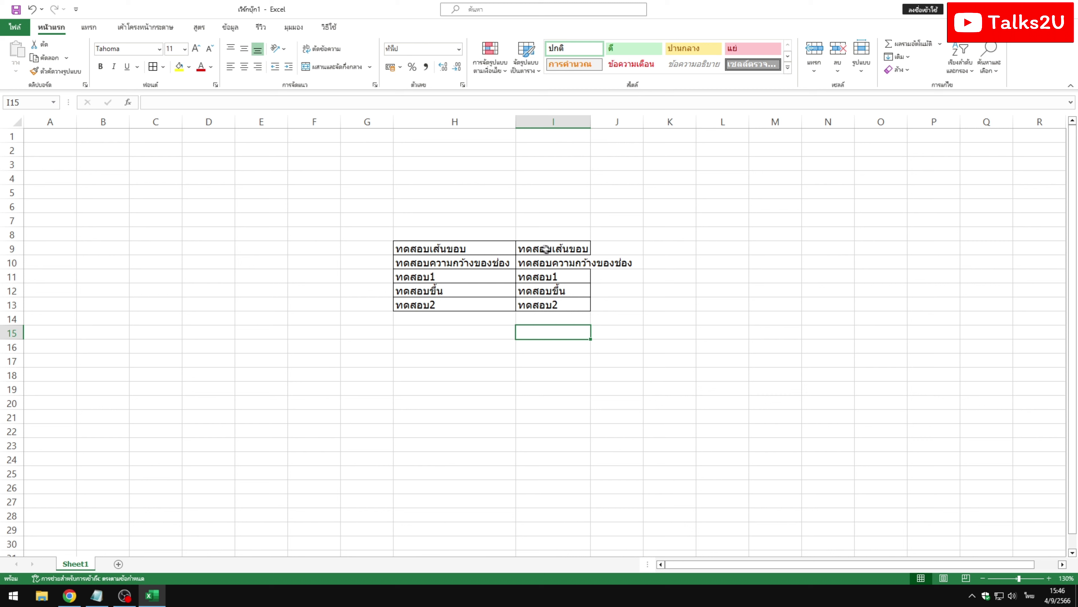
drag(544, 247, 559, 306)
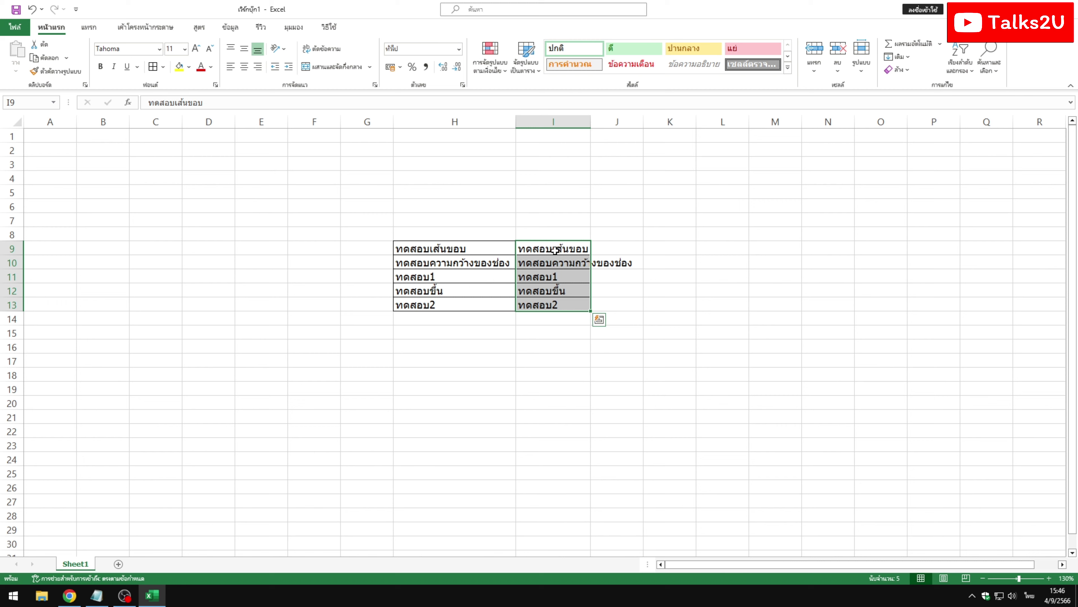
Step: Auto-fit column I's width to its longest entry using Format > AutoFit Column Width
click(563, 122)
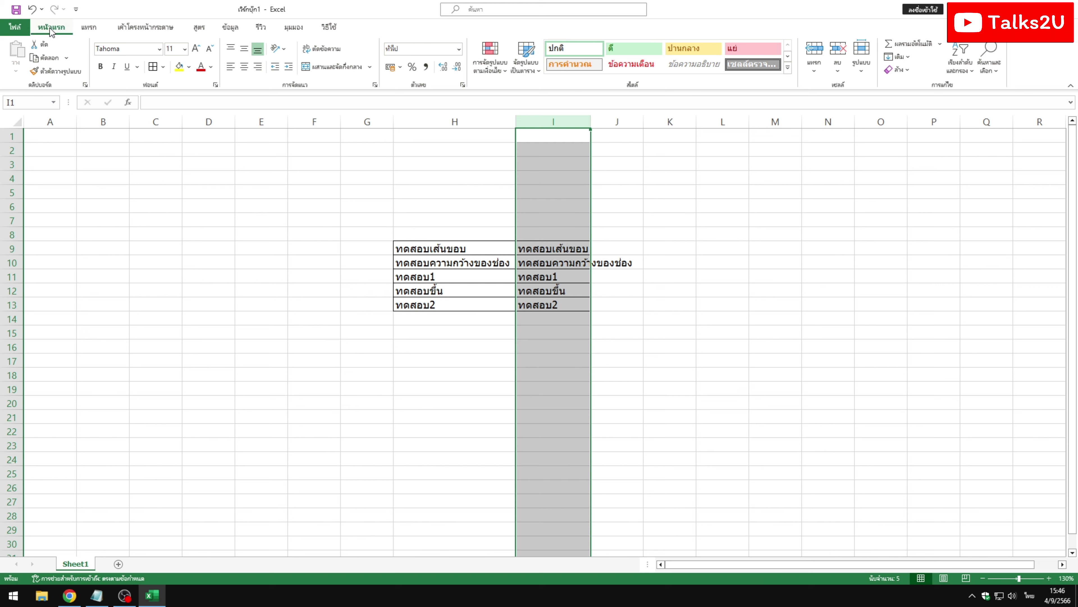
click(863, 75)
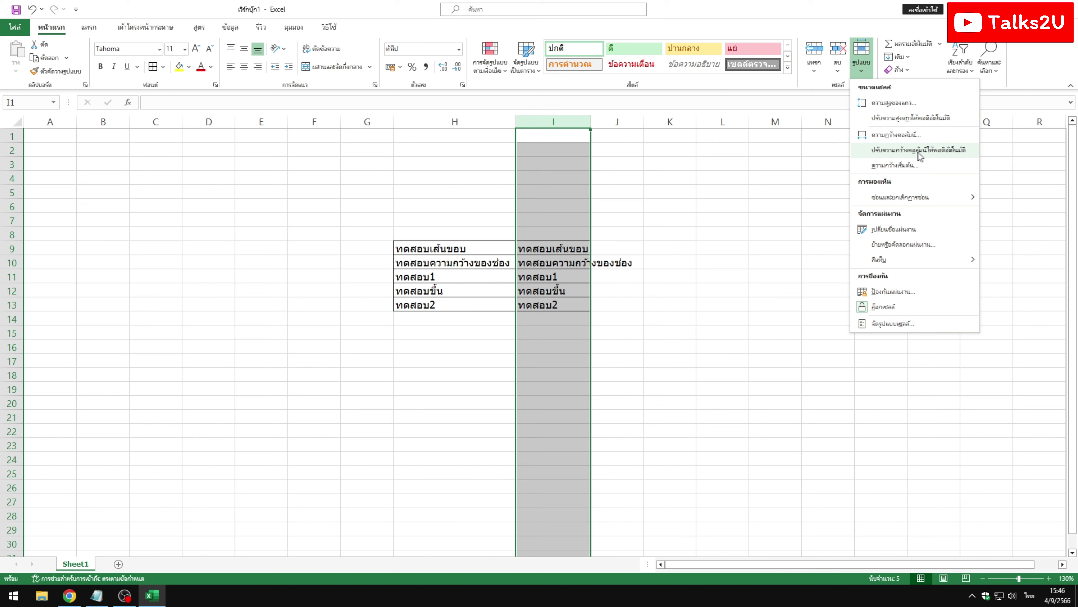
click(914, 149)
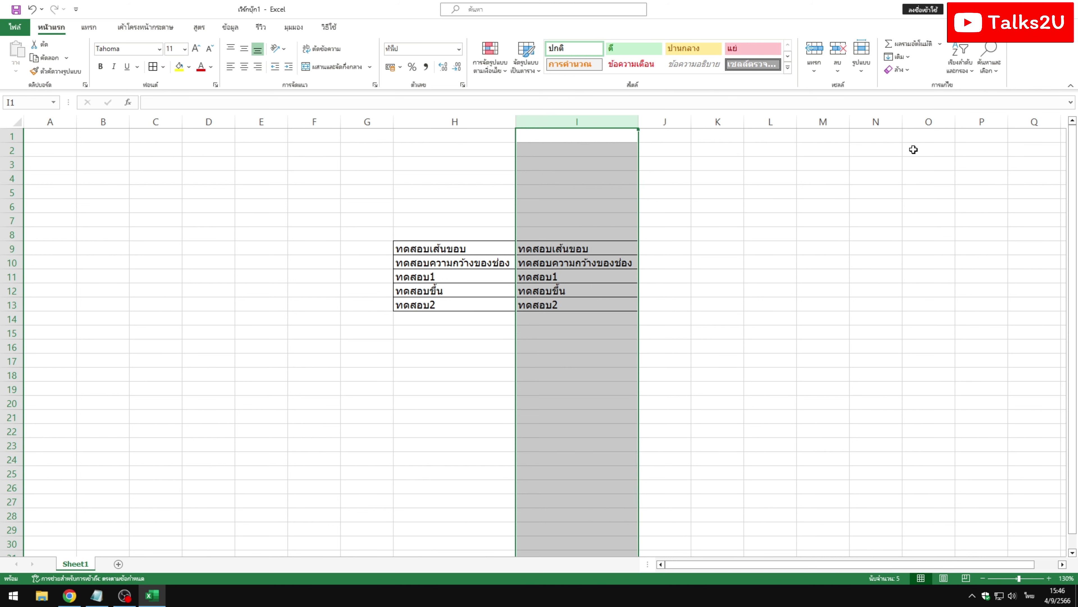
click(757, 313)
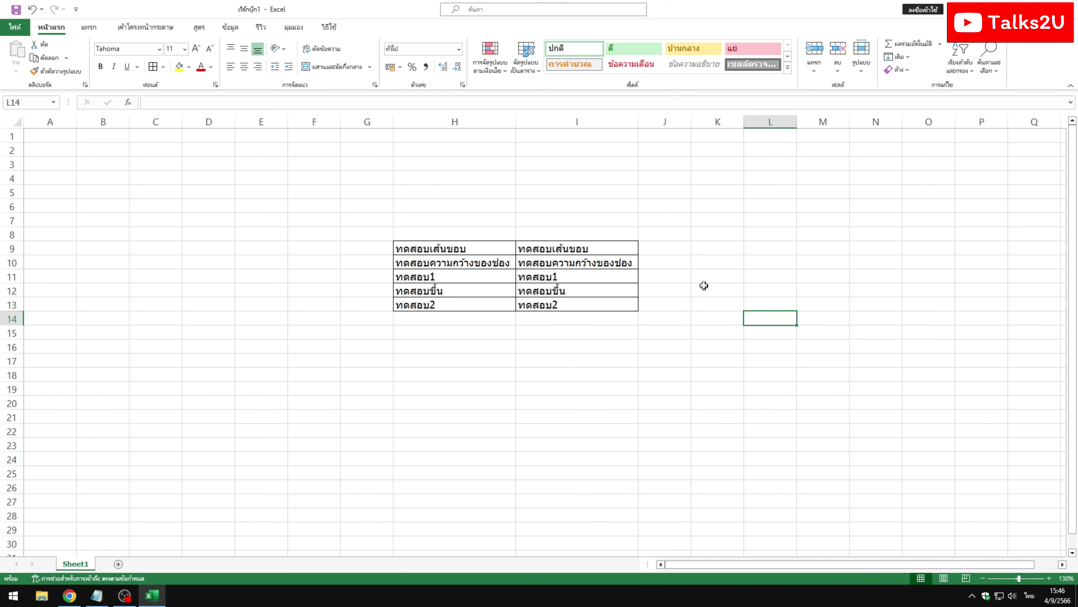
click(467, 249)
click(570, 245)
click(580, 322)
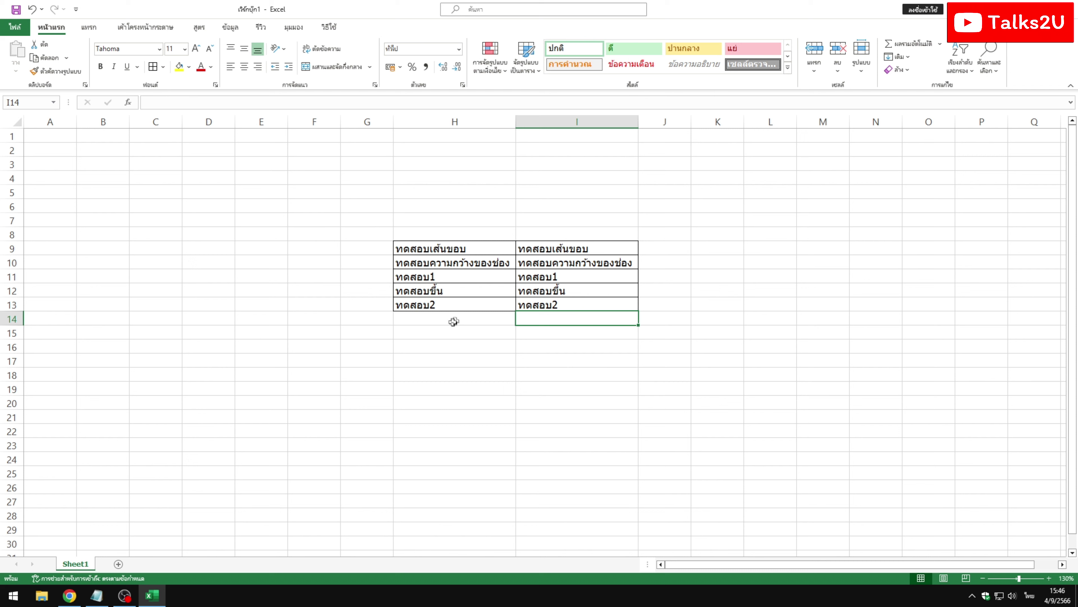
Step: Drag row 12 taller so its wrapped Thai text in H12 has room
click(452, 289)
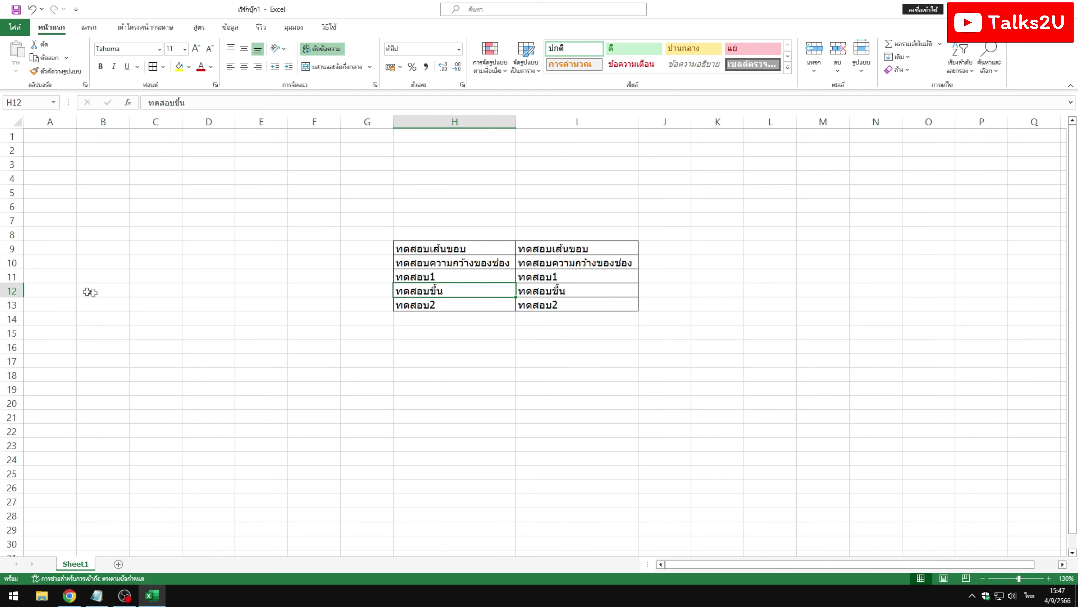
drag(22, 297, 23, 373)
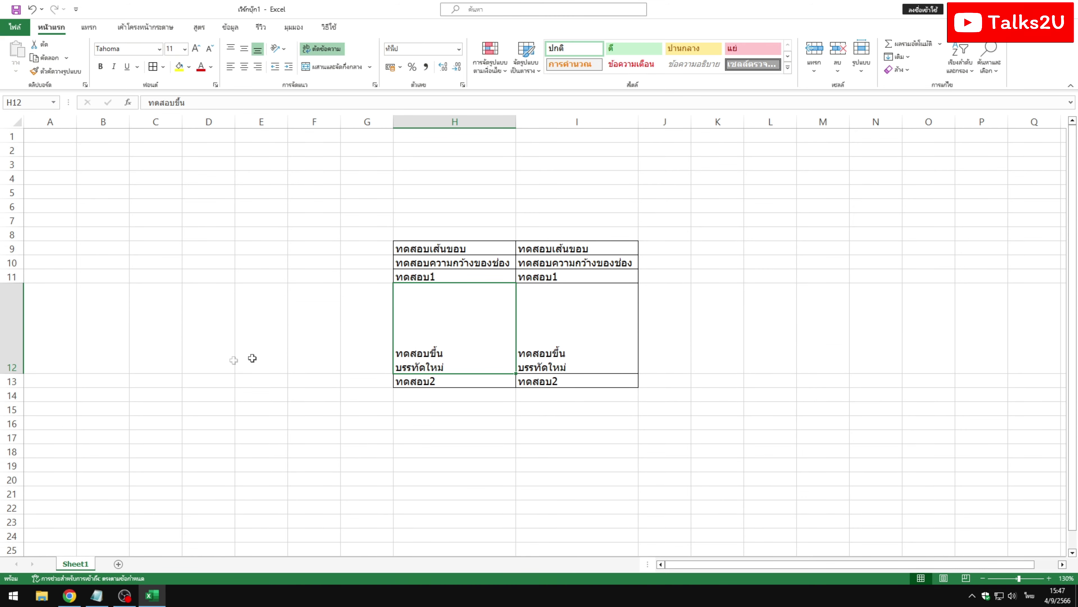
click(575, 336)
click(469, 323)
click(575, 347)
Step: Auto-fit row 12's height to exactly its two wrapped text lines
click(464, 326)
click(221, 277)
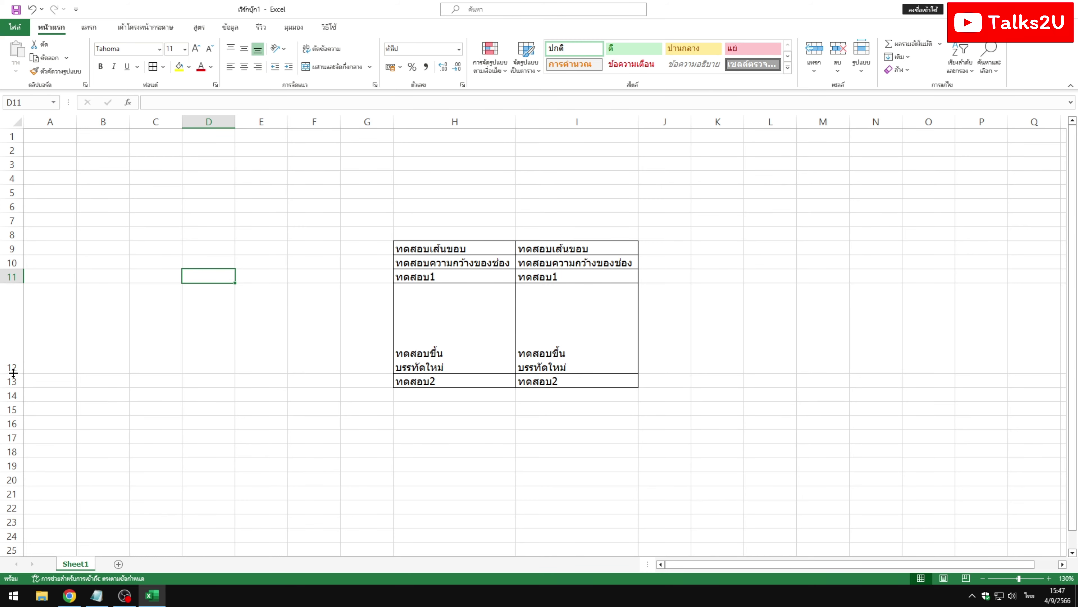
double_click(14, 374)
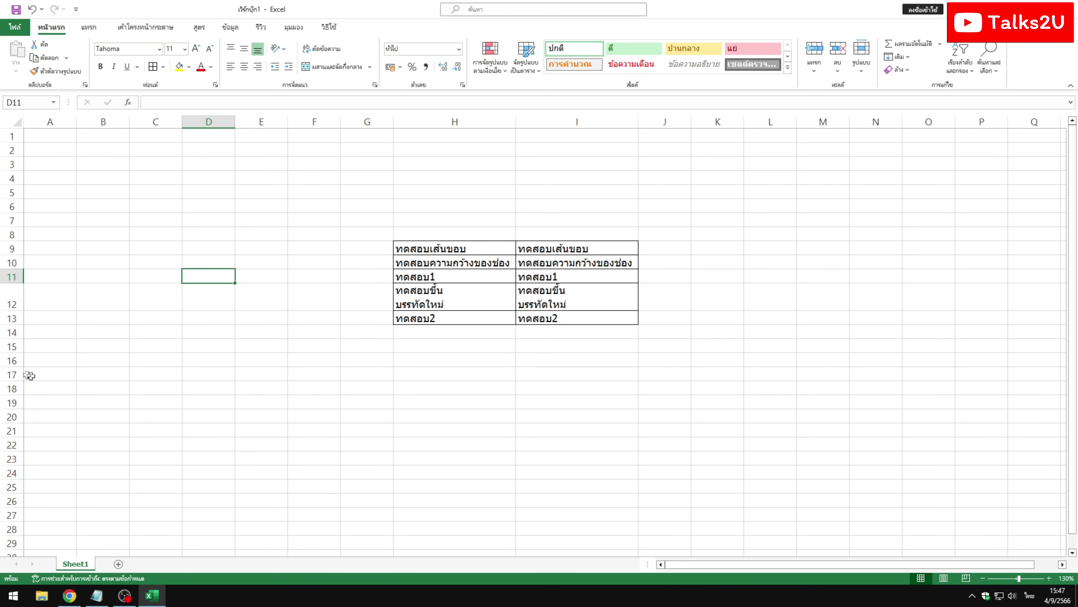
click(489, 300)
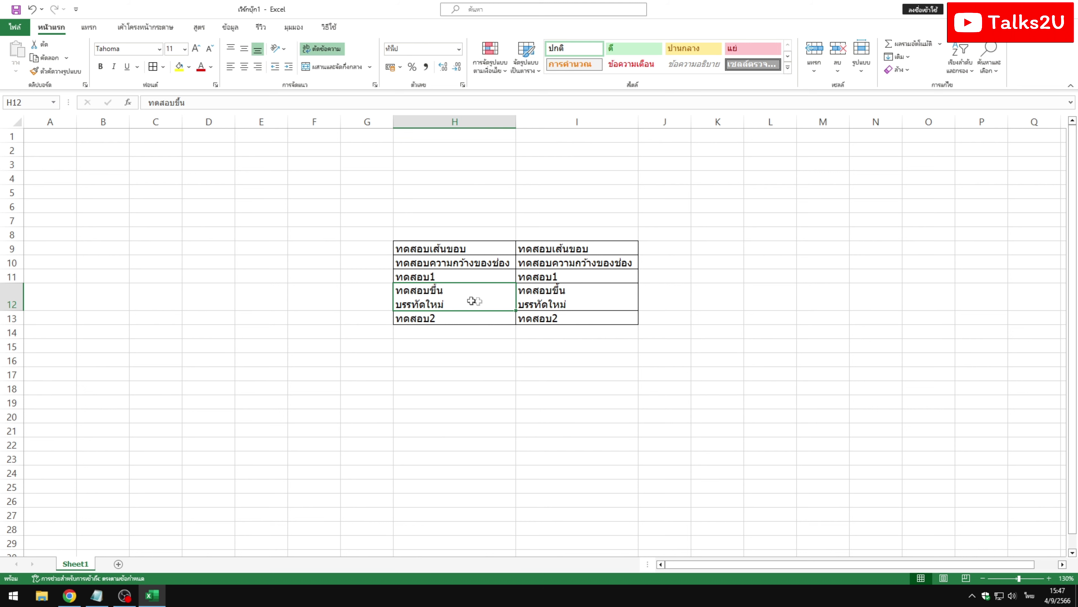
click(590, 303)
click(492, 297)
click(552, 299)
click(485, 296)
drag(16, 312, 16, 373)
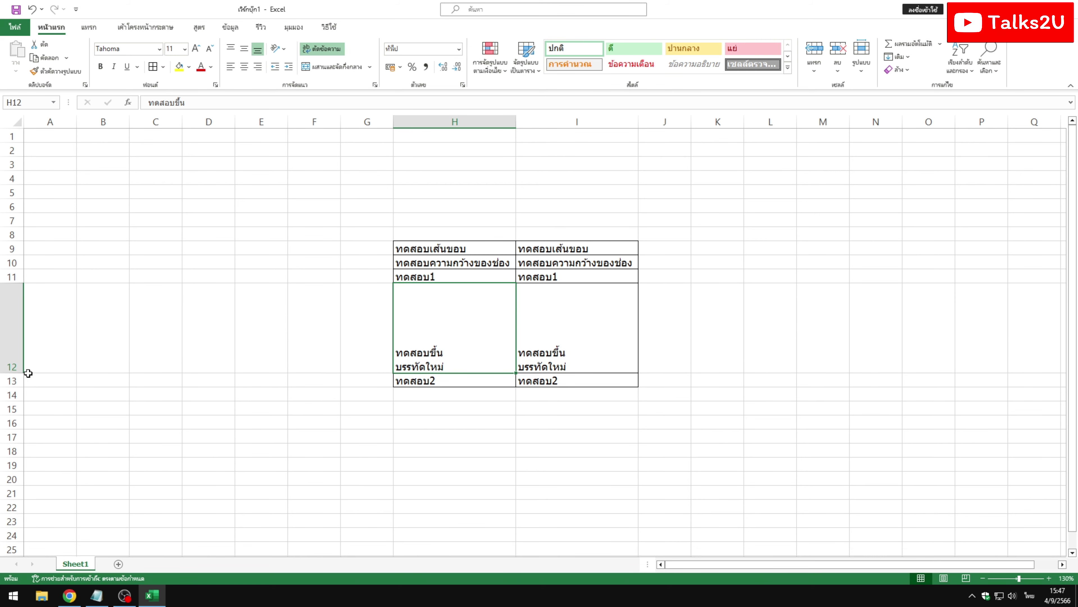
click(751, 336)
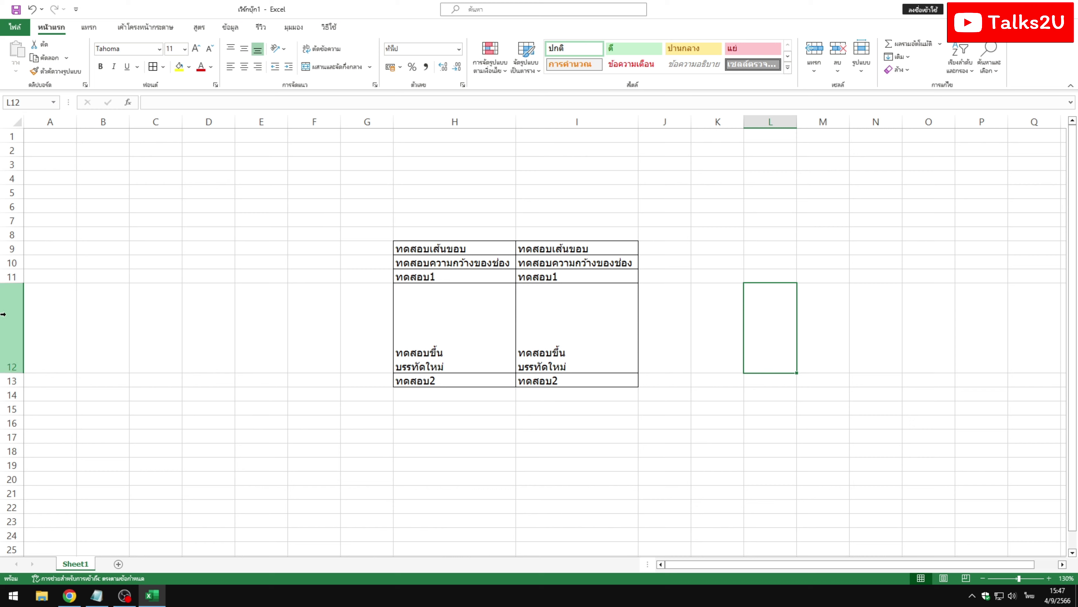
click(13, 323)
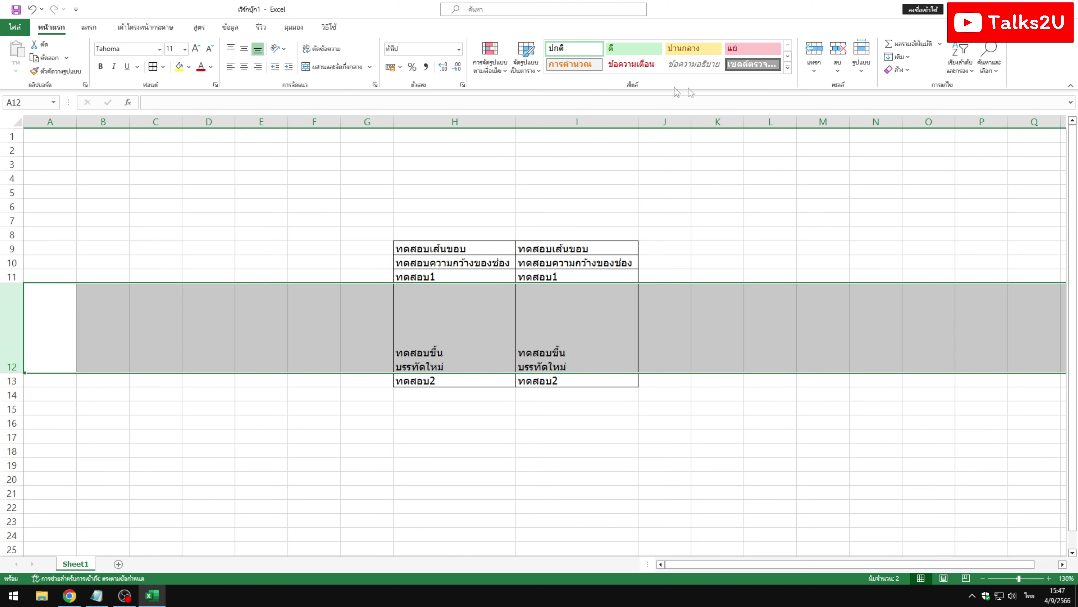
click(862, 74)
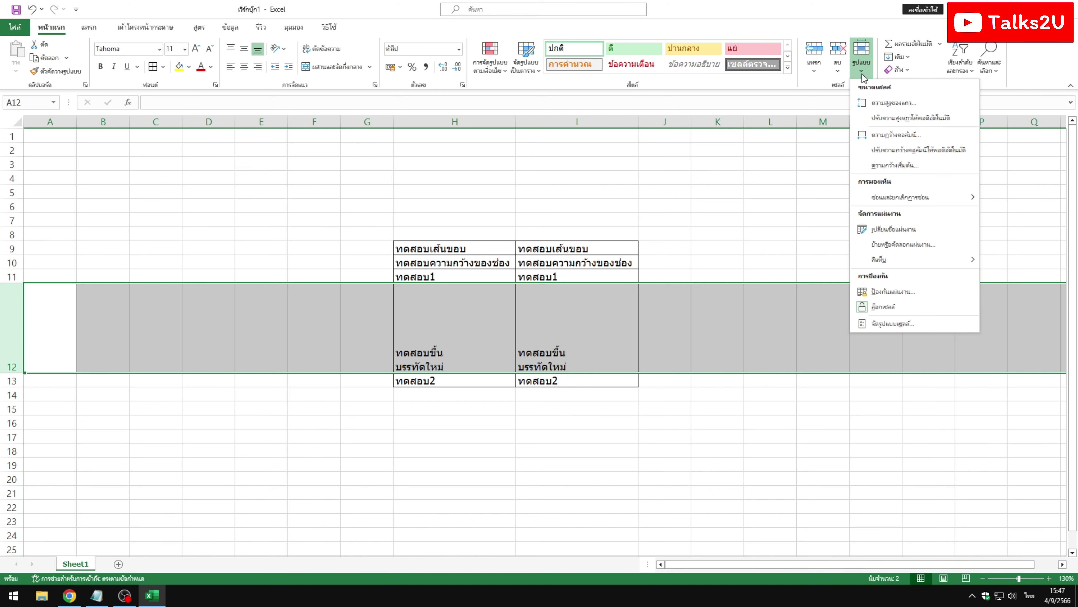
click(918, 119)
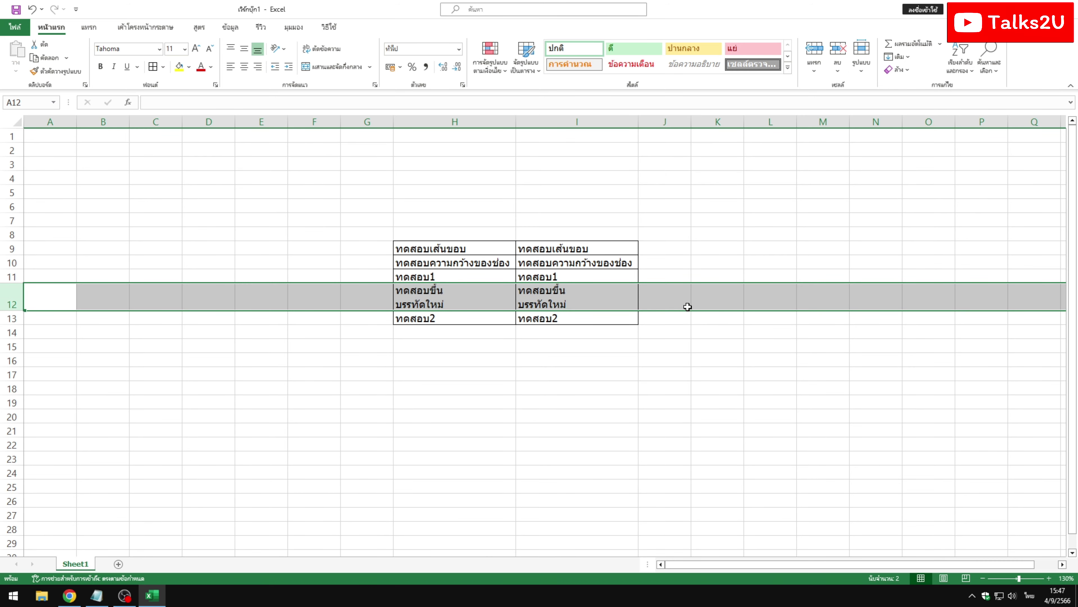
click(675, 302)
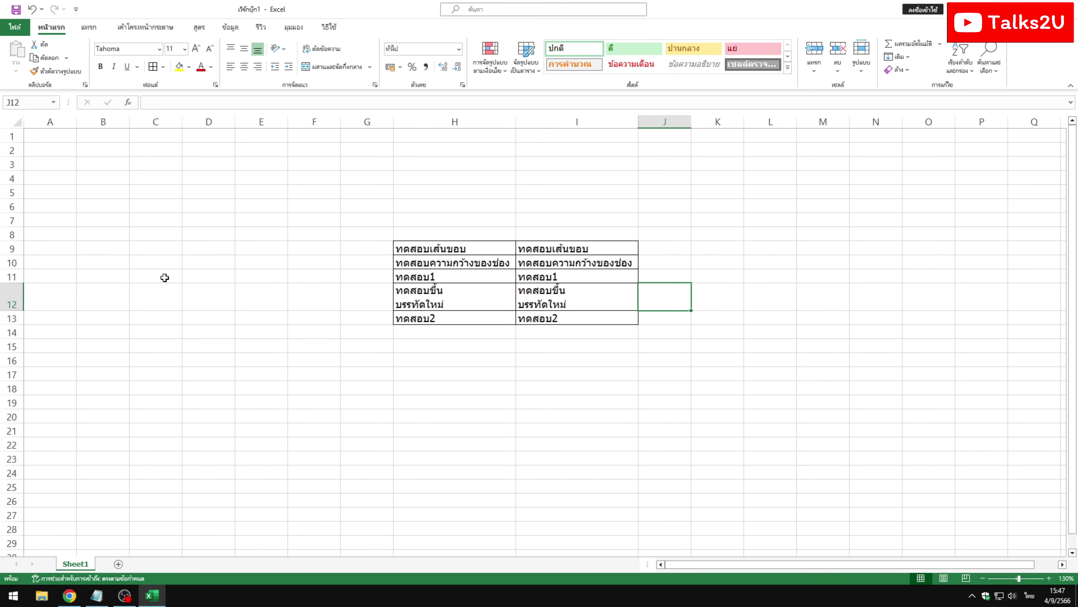
Step: Squash row 12 to one line, shrink row 9 almost to nothing, and stretch row 13 tall
drag(13, 310, 13, 292)
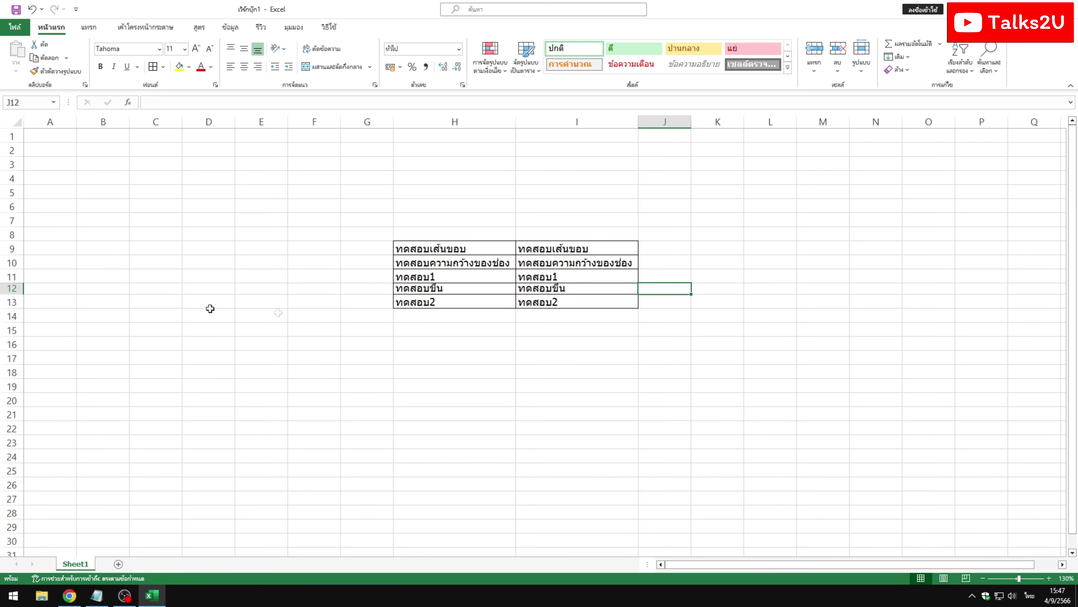
drag(14, 256, 14, 244)
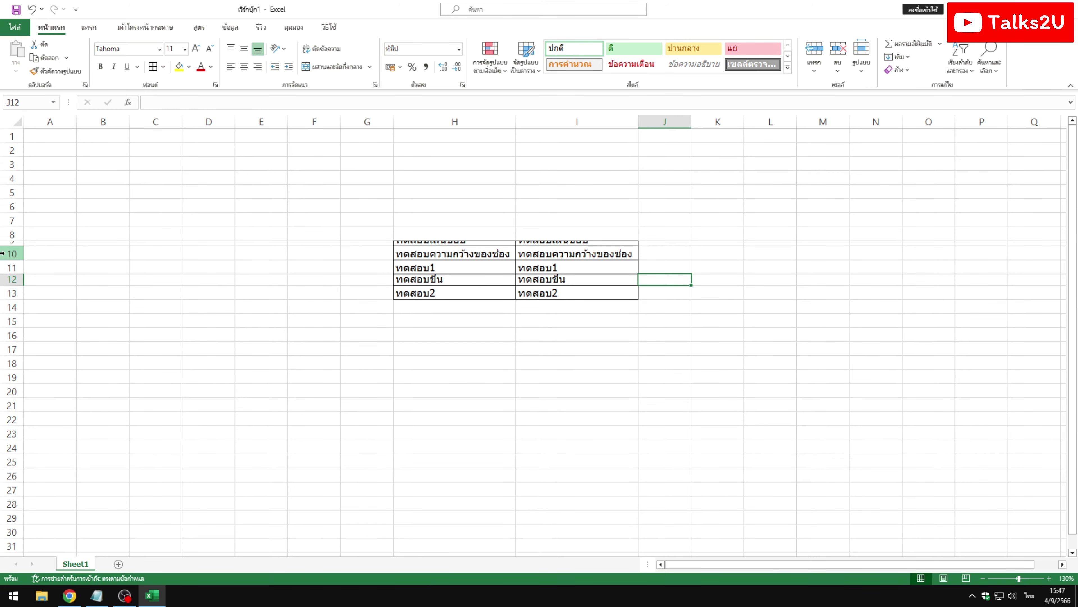
drag(7, 297, 13, 353)
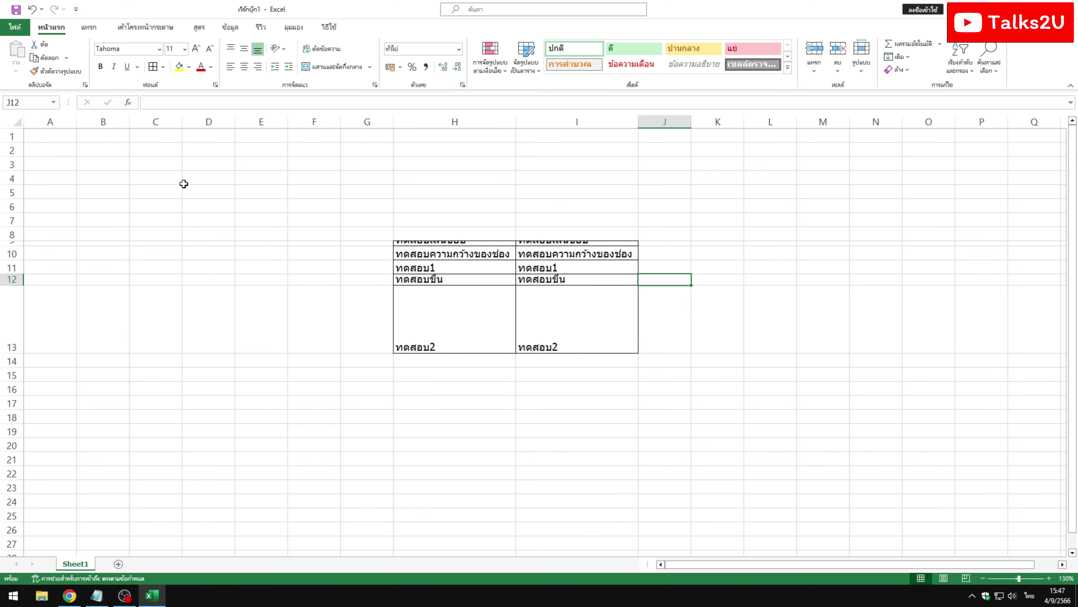
click(425, 123)
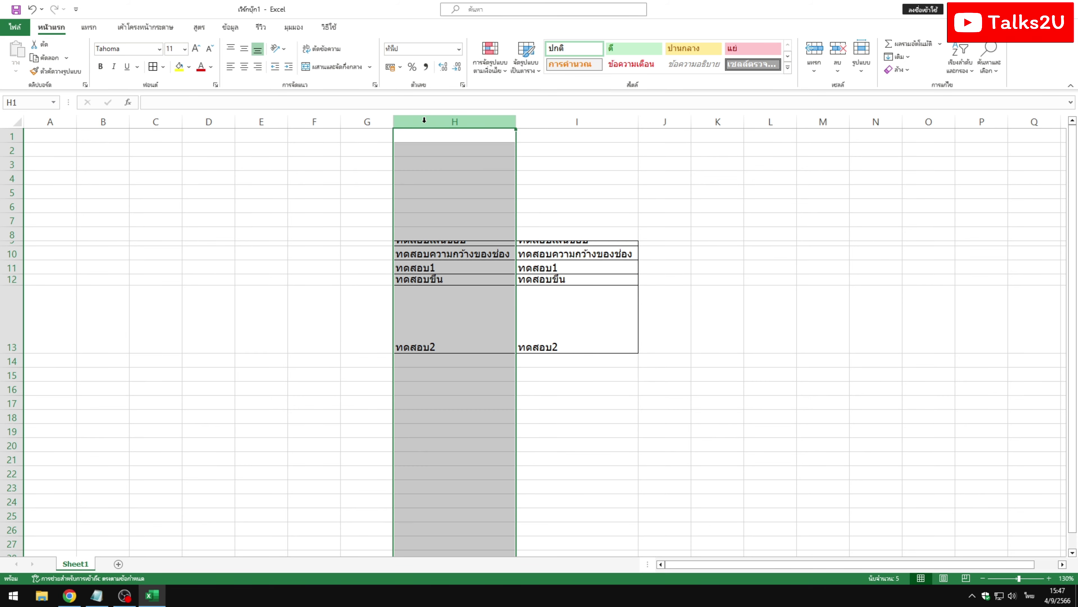
Step: Select columns H:I and auto-fit the heights of rows 9–13
click(552, 121)
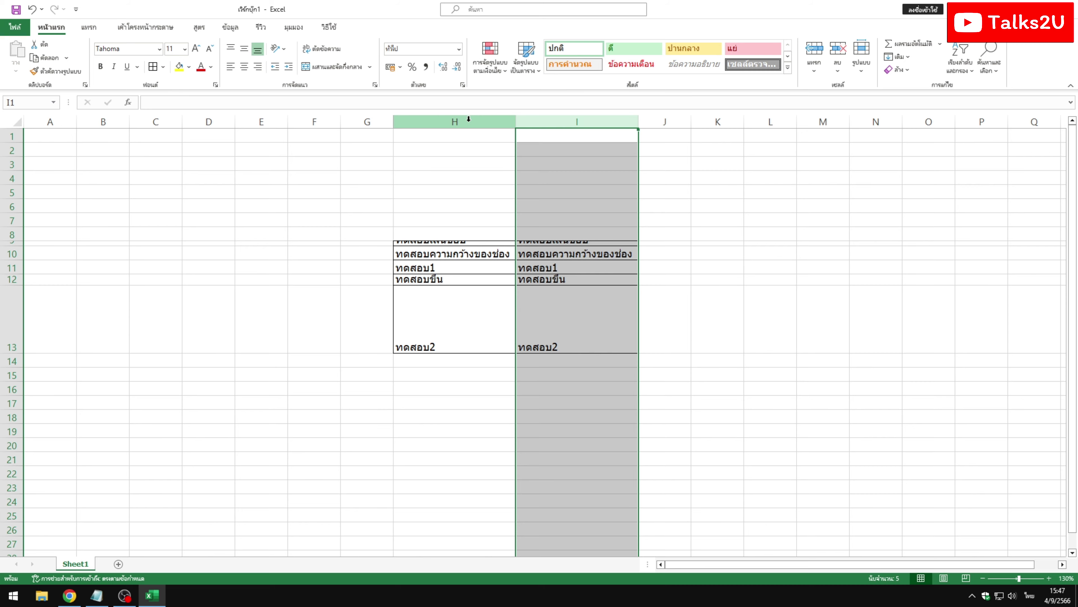
drag(454, 122, 550, 123)
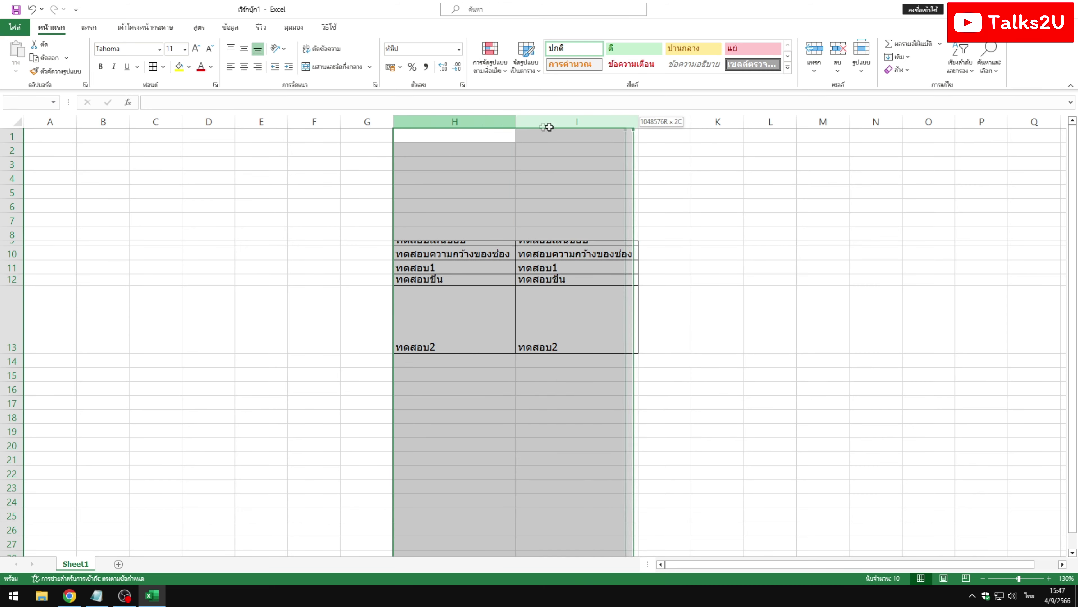
click(866, 78)
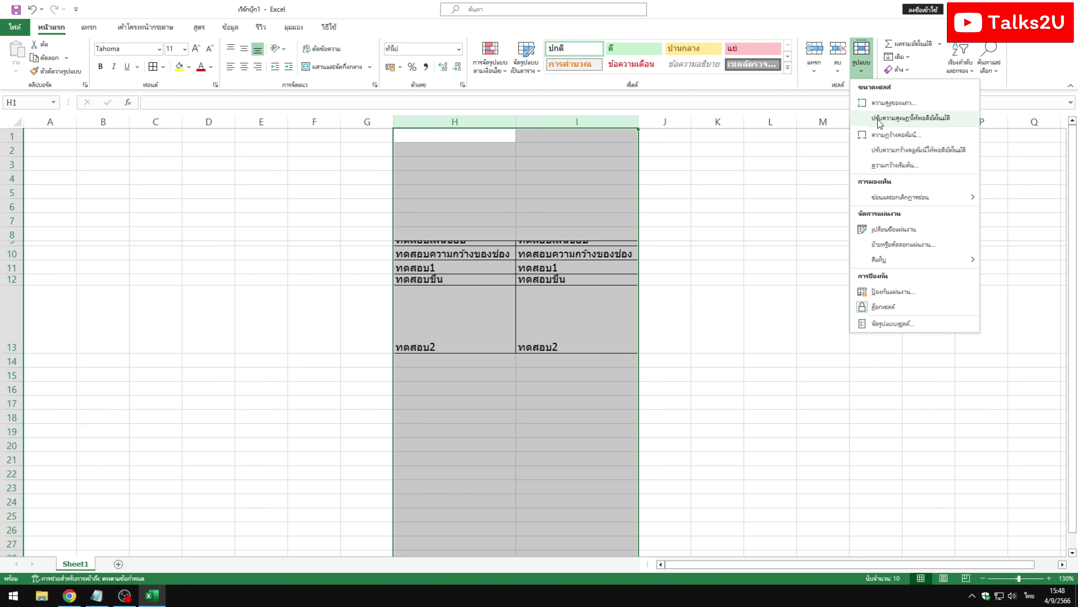
click(899, 118)
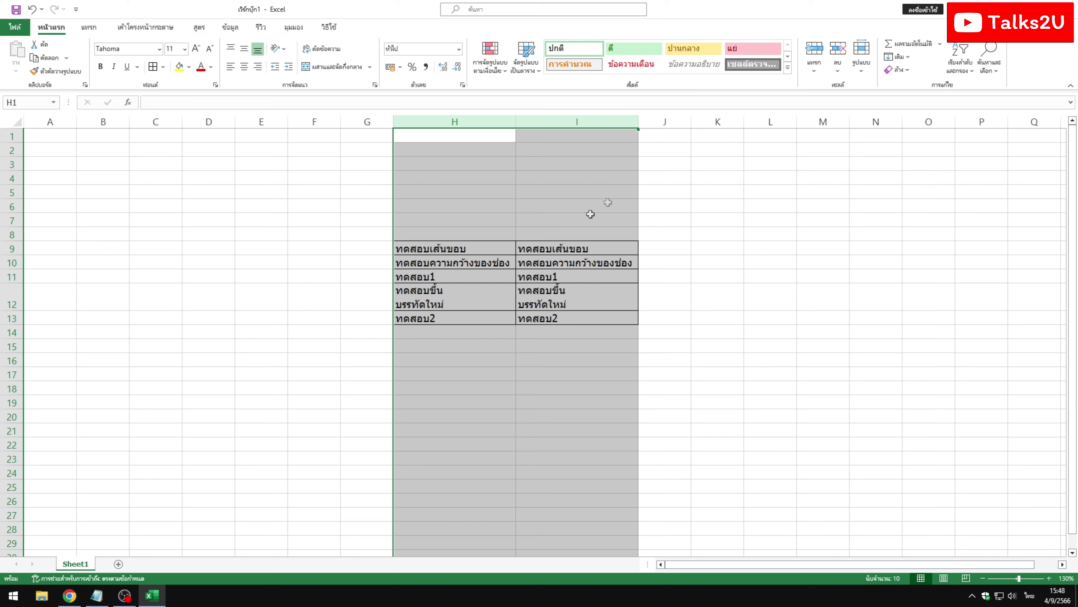
Step: Auto-fit the widths of columns H and I to their contents
click(862, 68)
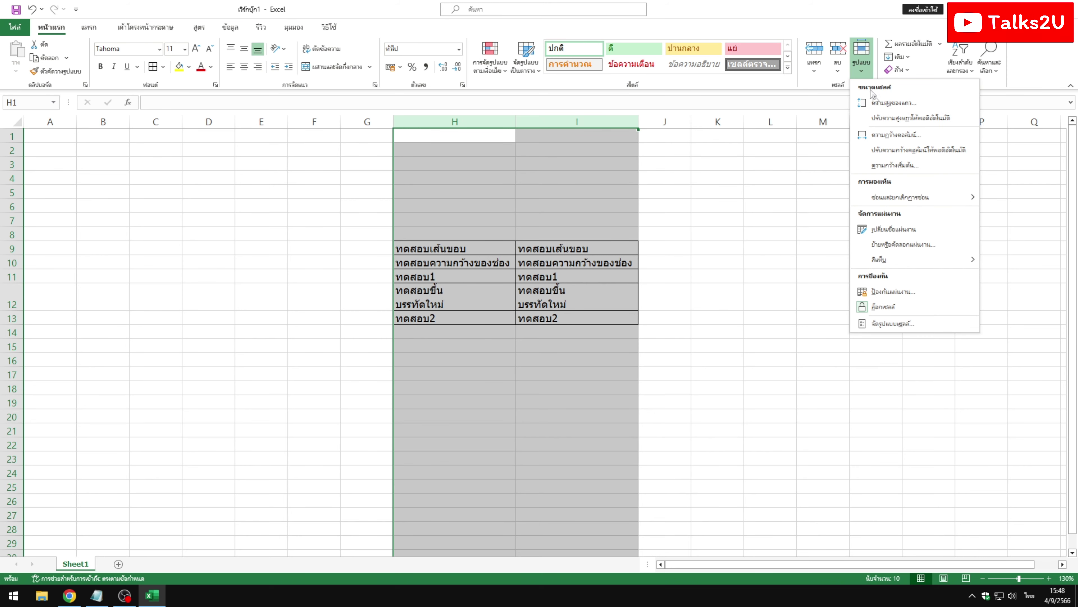
click(880, 151)
click(679, 285)
click(822, 238)
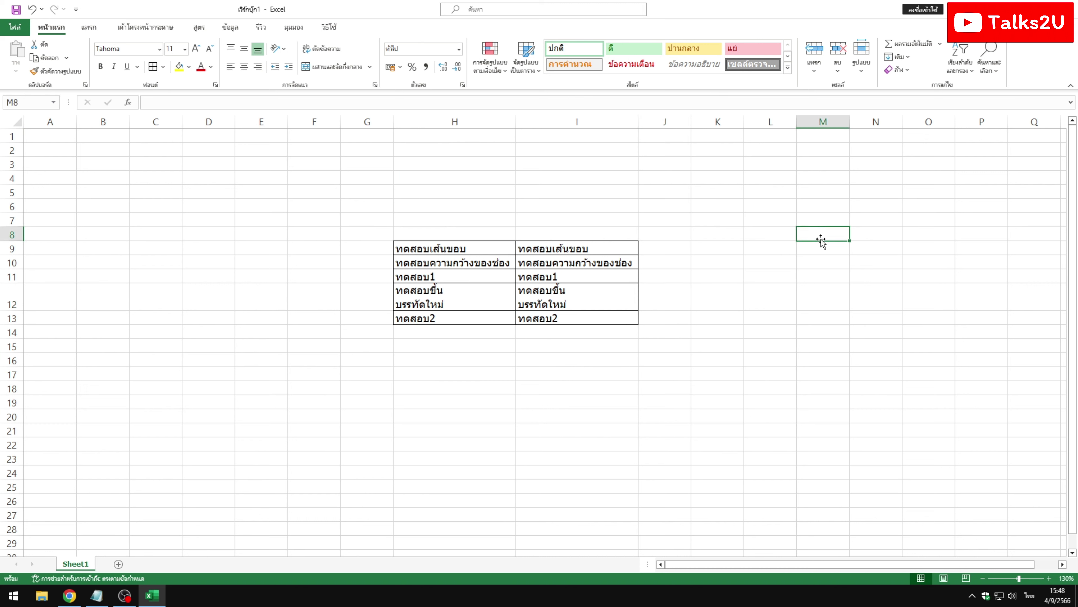